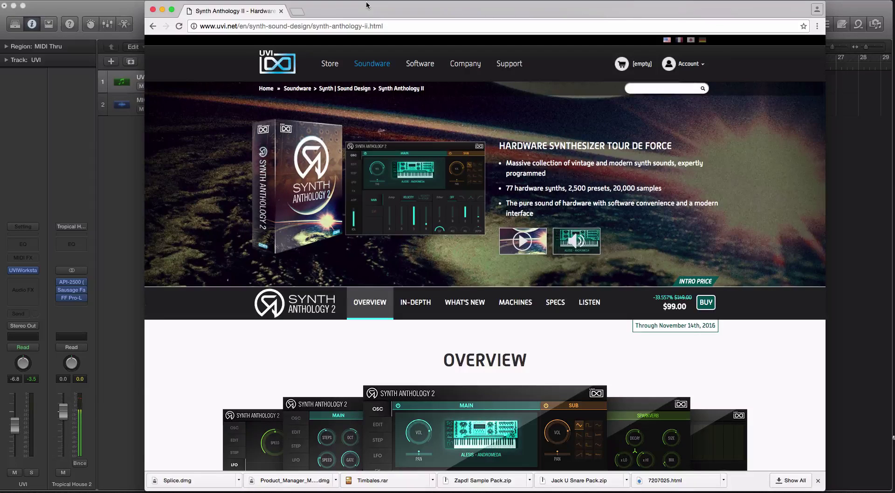
Look through the Vintage Corner product list on the UVI website, then return to the Synth Anthology II page.
left_click(163, 10)
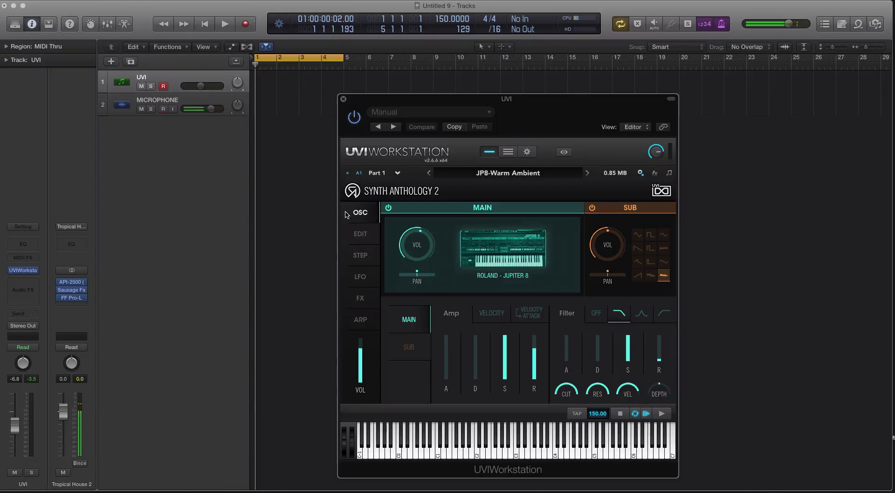
left_click(839, 487)
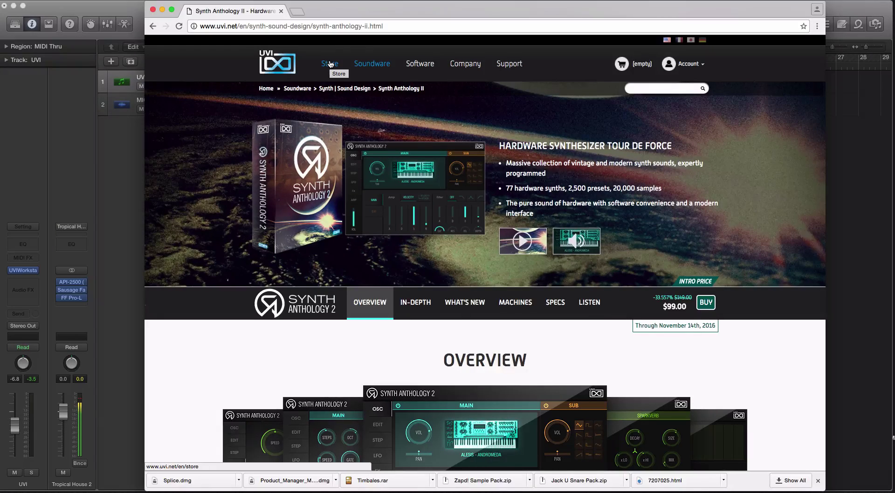
mouse_move(372, 64)
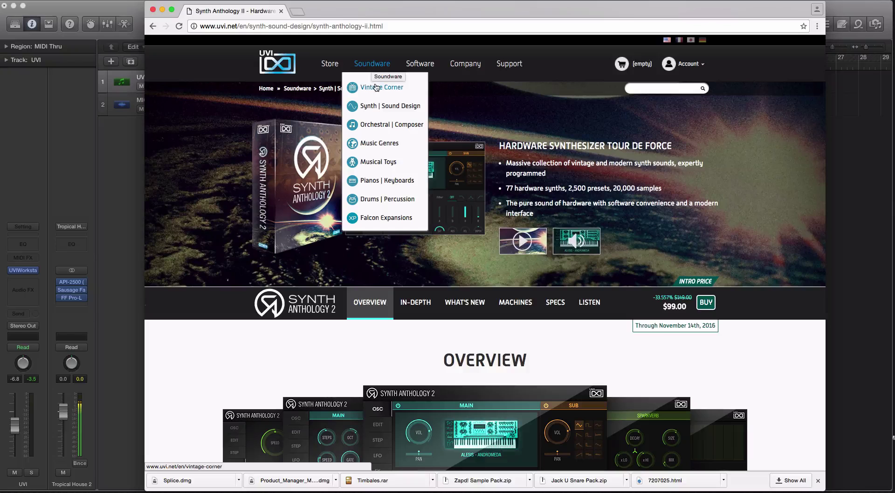
left_click(376, 87)
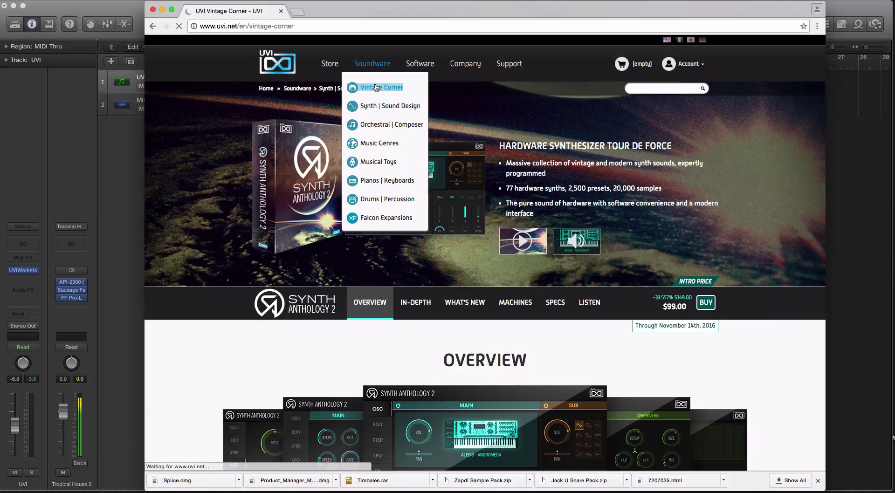
scroll(408, 195, "down", 5)
scroll(409, 200, "down", 20)
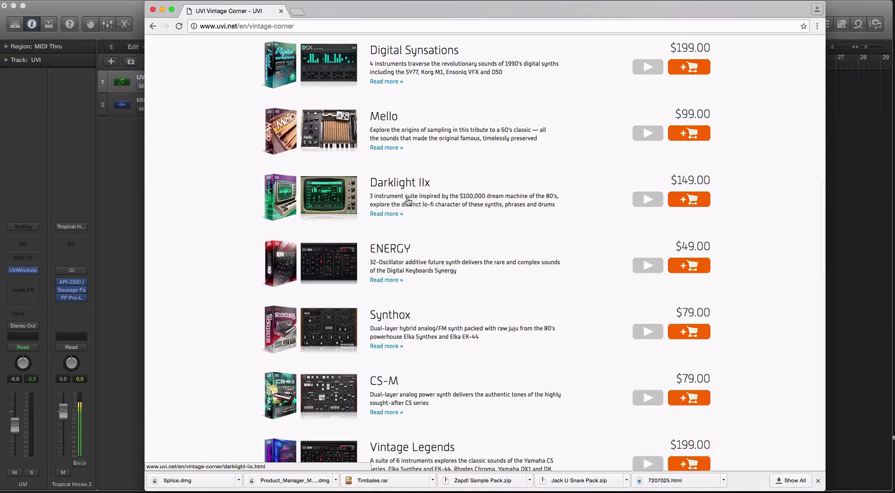
scroll(410, 206, "down", 9)
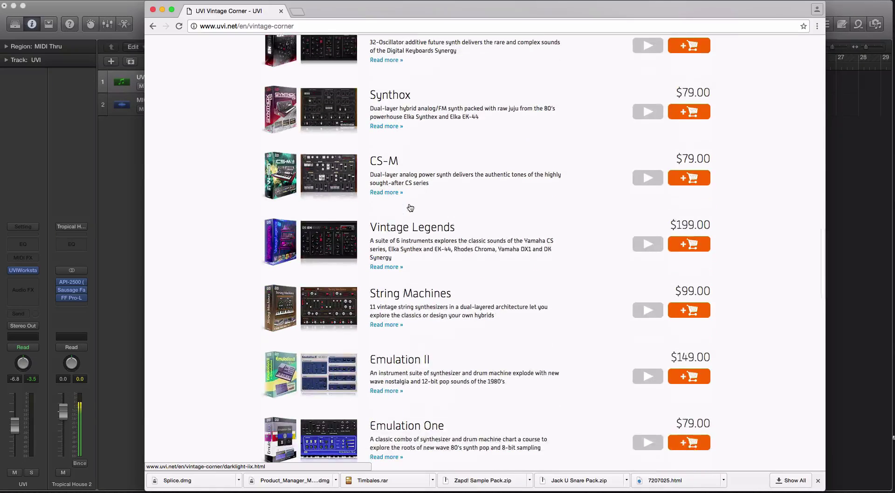
scroll(379, 167, "down", 5)
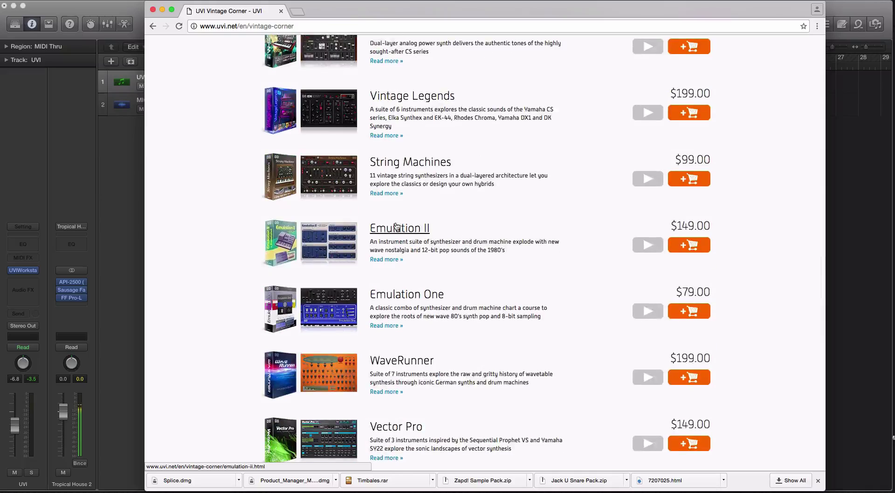
scroll(418, 294, "up", 20)
left_click(156, 29)
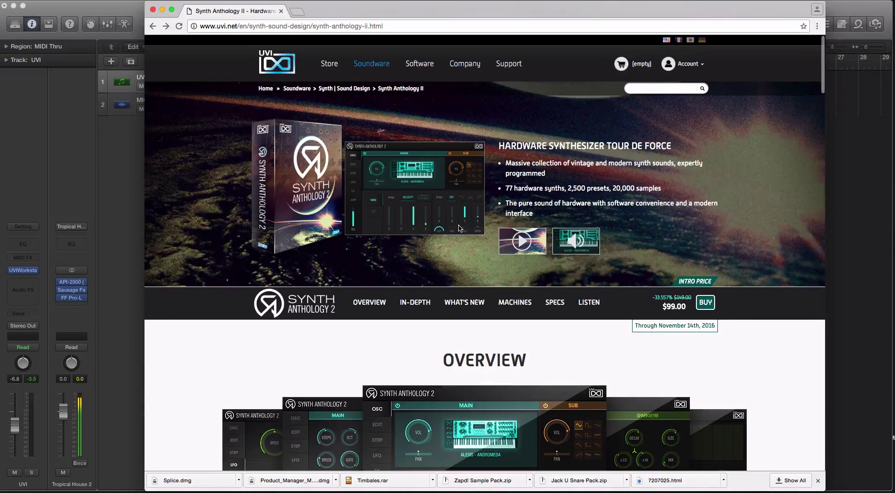
scroll(458, 228, "down", 2)
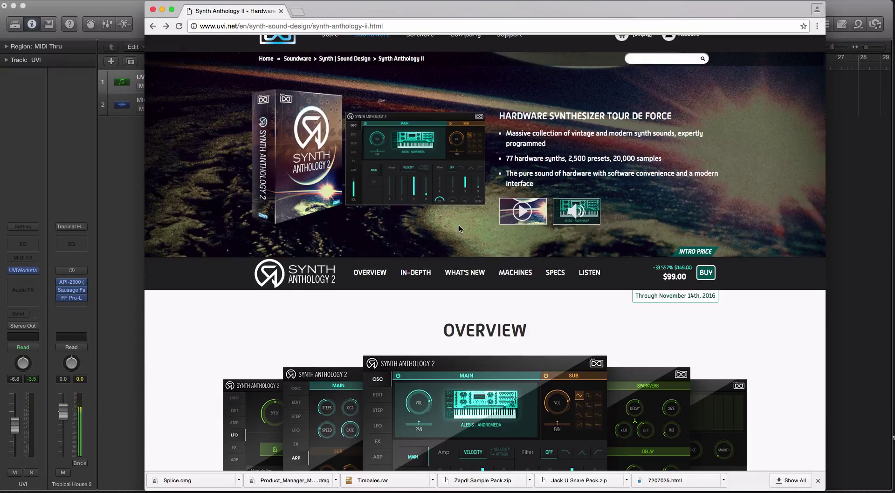
scroll(459, 229, "up", 2)
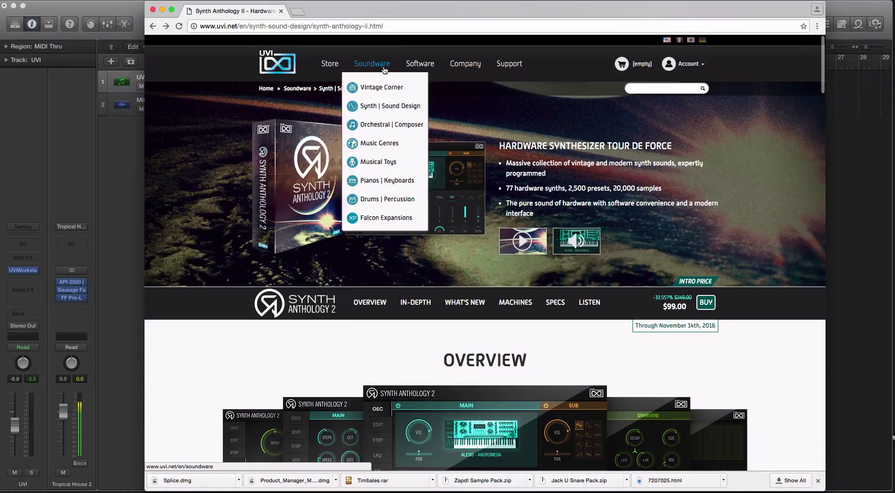
mouse_move(410, 69)
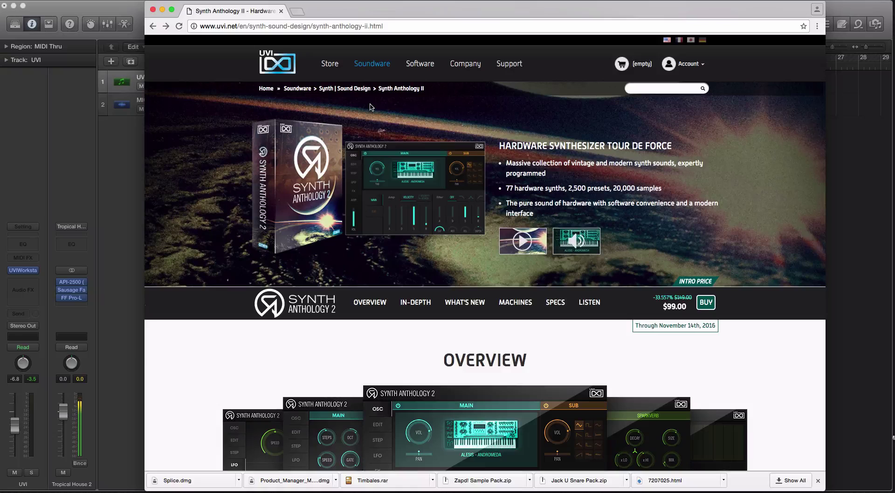
left_click(163, 13)
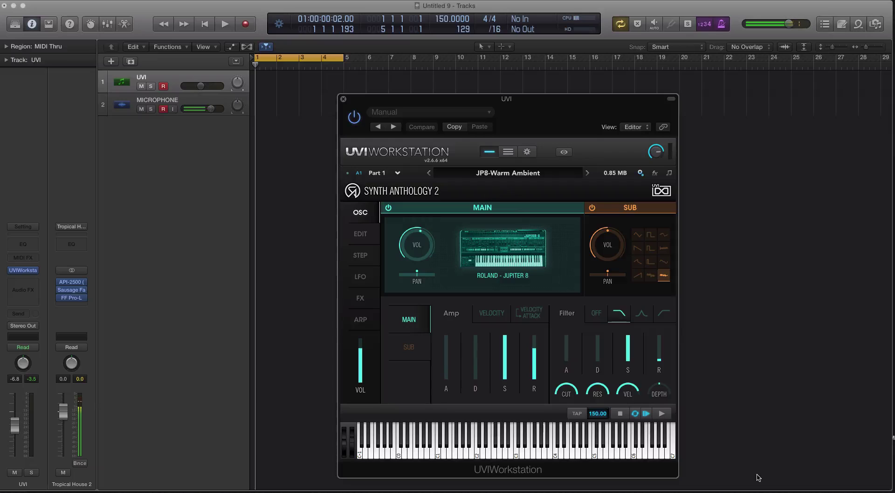
mouse_move(776, 490)
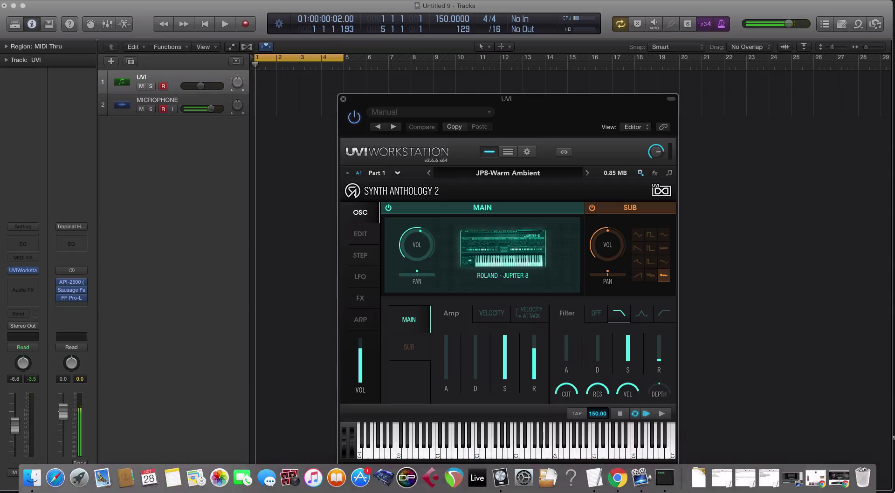
left_click(837, 487)
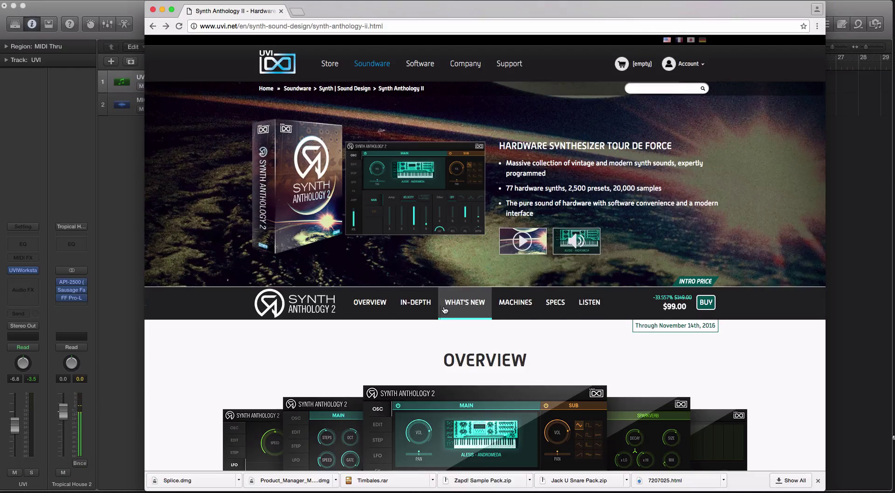
Examine the Synth Anthology II page, highlighting the intro price and reading through the Overview, In-Depth and What's New sections.
left_click_drag(662, 307, 689, 310)
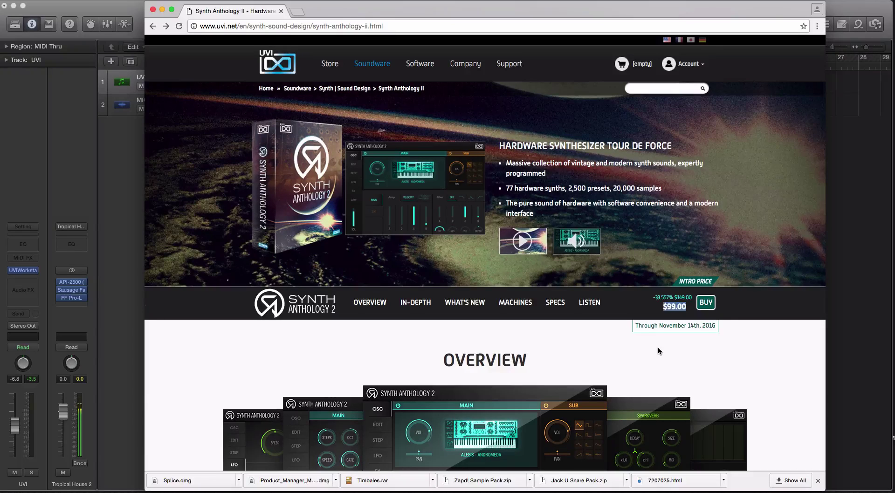
scroll(564, 348, "down", 7)
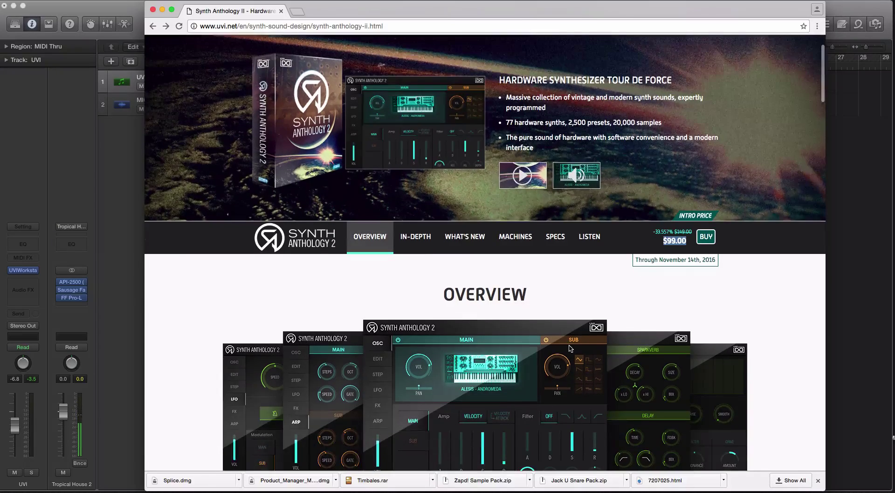
scroll(569, 346, "up", 2)
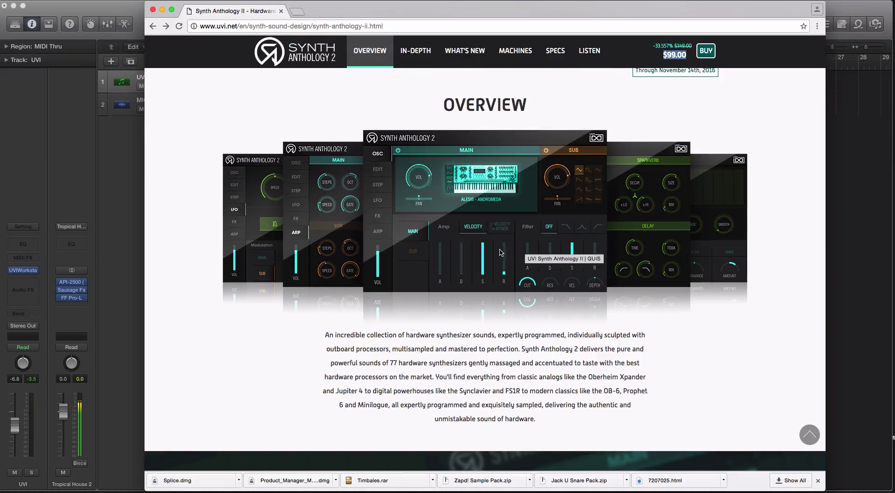
scroll(498, 251, "down", 12)
scroll(499, 253, "down", 5)
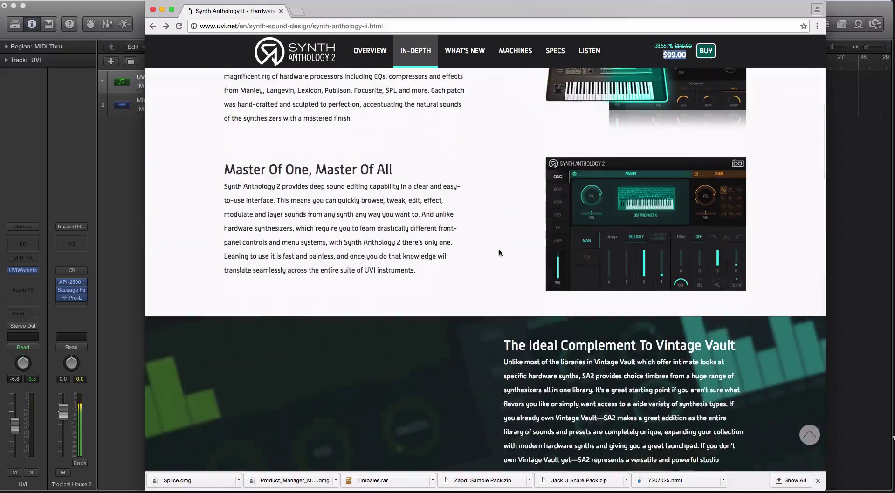
scroll(499, 252, "down", 5)
scroll(498, 252, "down", 10)
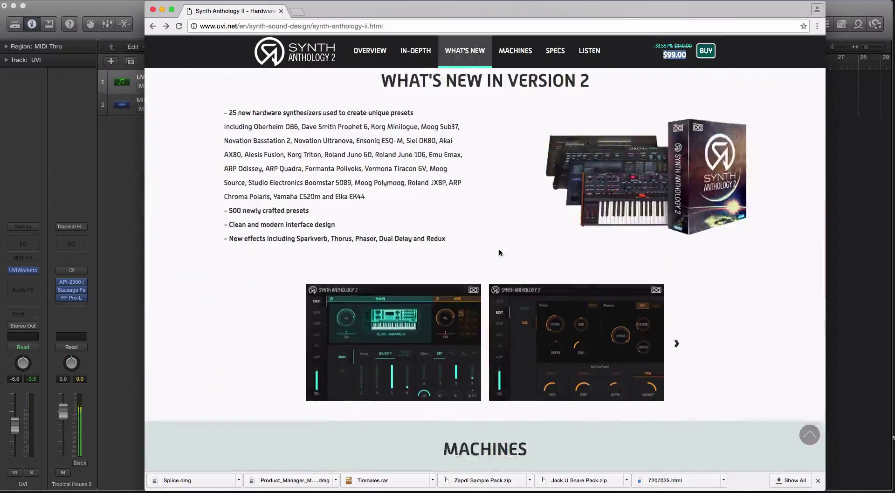
scroll(498, 253, "up", 20)
scroll(499, 252, "up", 5)
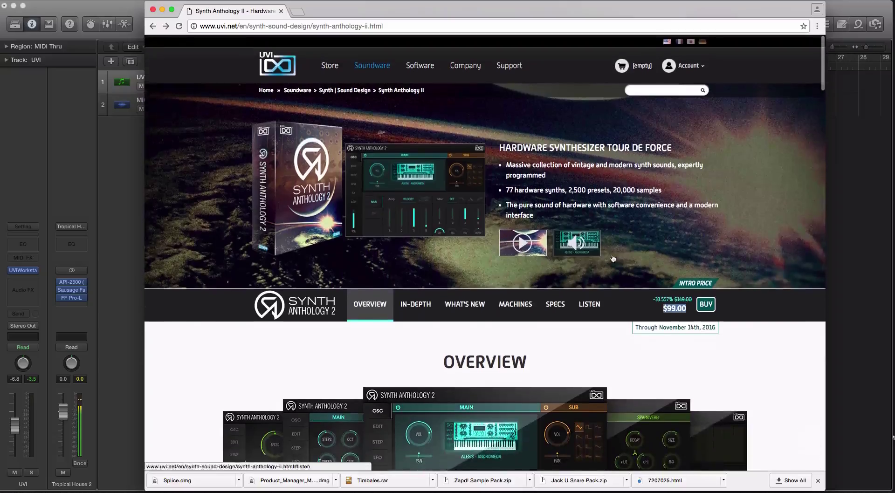
Switch to Logic's UVIWorkstation plug-in and look through the installed soundbanks, including CS-M 1.5, DarkLight IIx, Sunbird and UVI Tutorial Set, ending on Synth Anthology II.
mouse_move(416, 71)
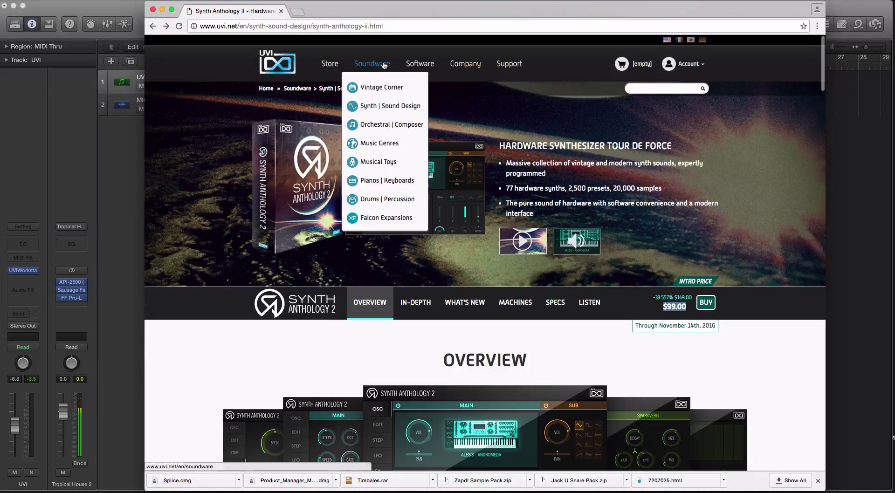
left_click(162, 10)
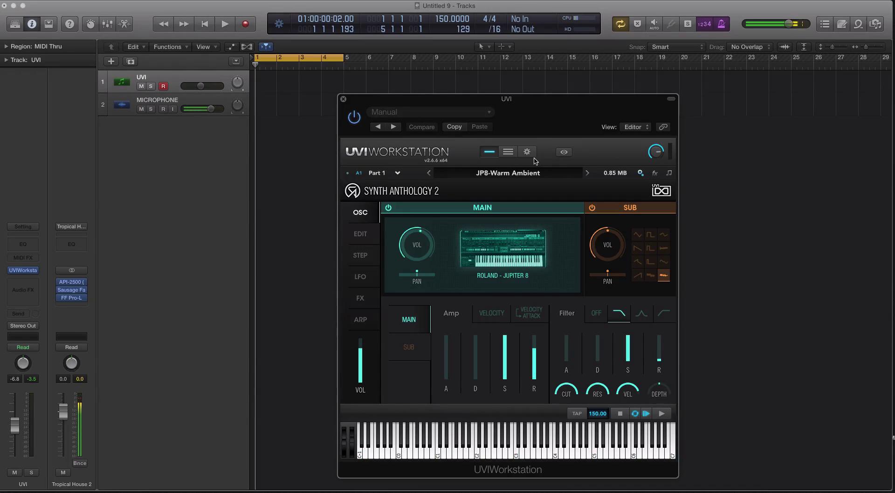
left_click(488, 175)
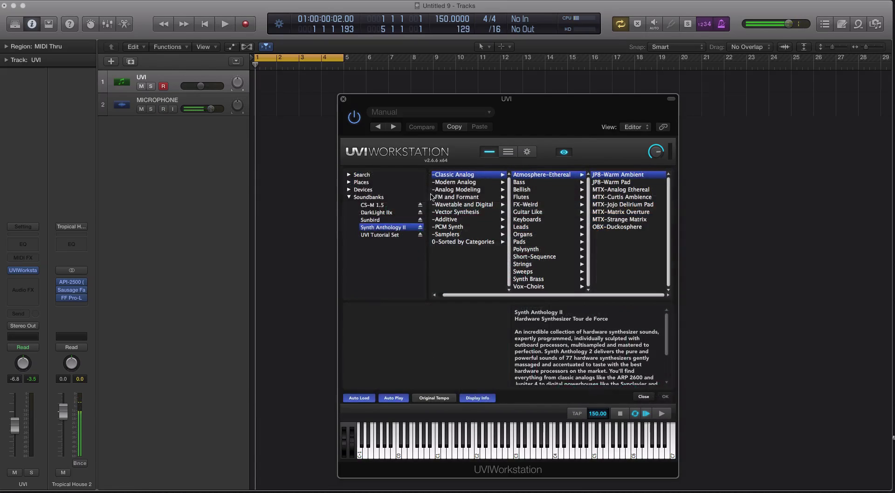
left_click(376, 205)
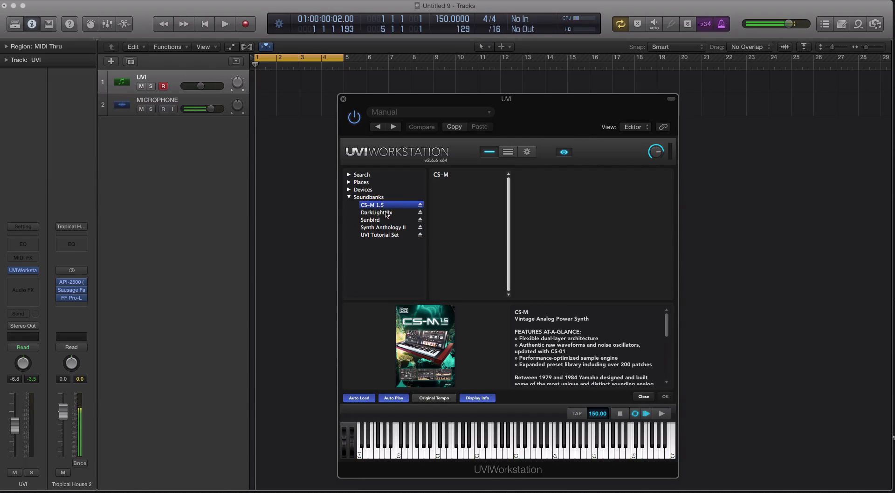
left_click(387, 213)
left_click(387, 220)
left_click(392, 234)
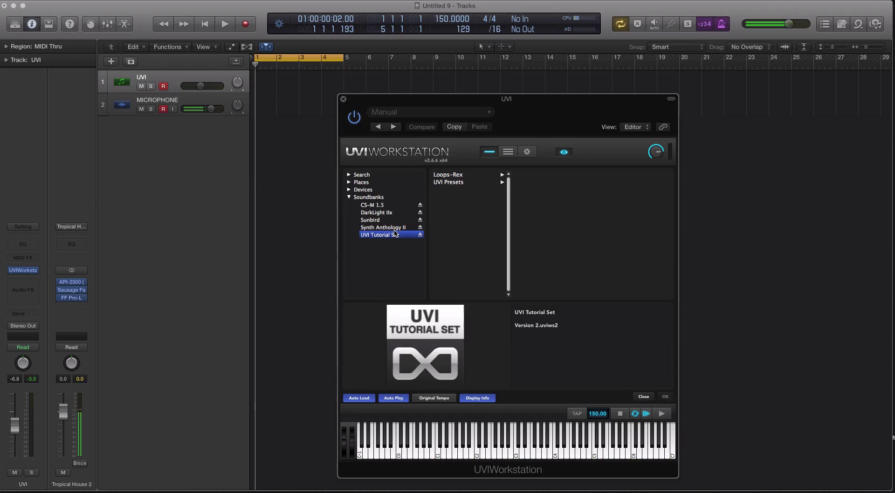
left_click(395, 228)
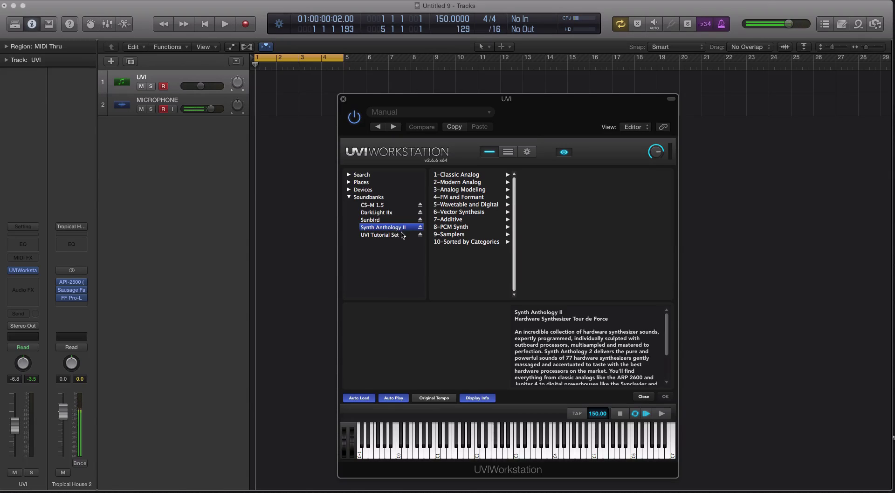
left_click(401, 234)
left_click(386, 220)
left_click(396, 228)
Look through the Synth Anthology II sound categories from 1-Classic Analog to 10-Sorted by Categories.
left_click(448, 176)
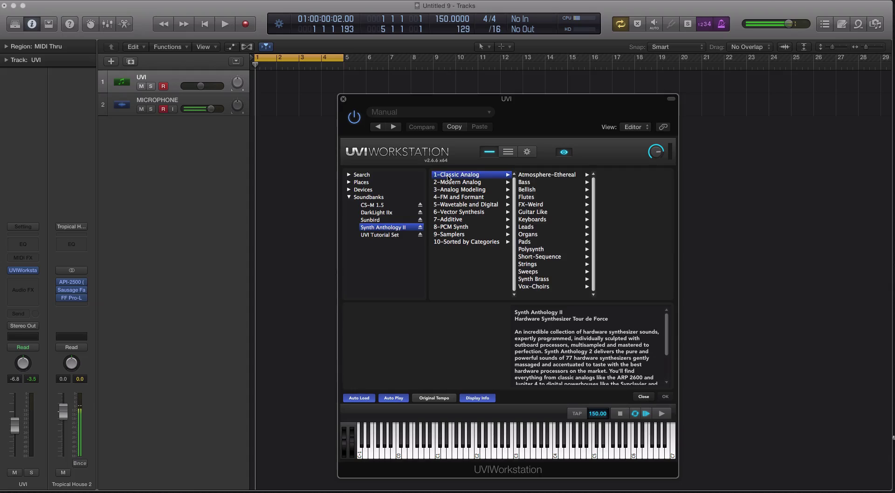
left_click(458, 182)
left_click(466, 191)
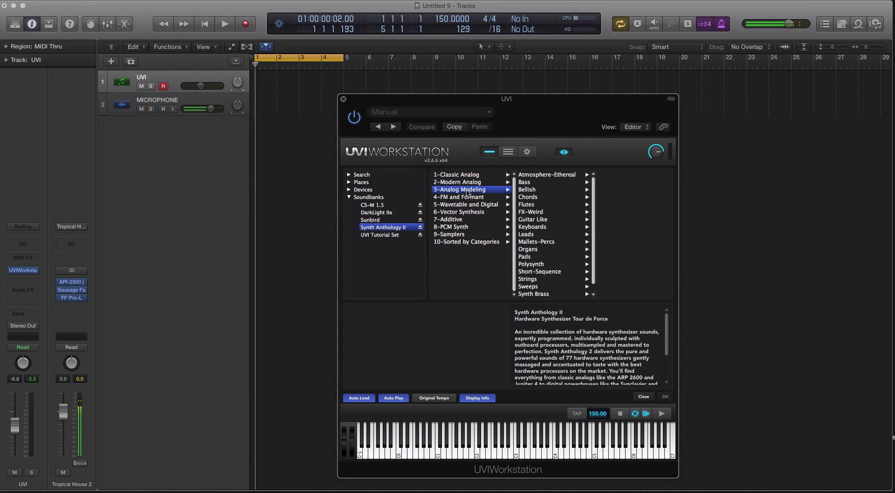
left_click(475, 198)
left_click(484, 206)
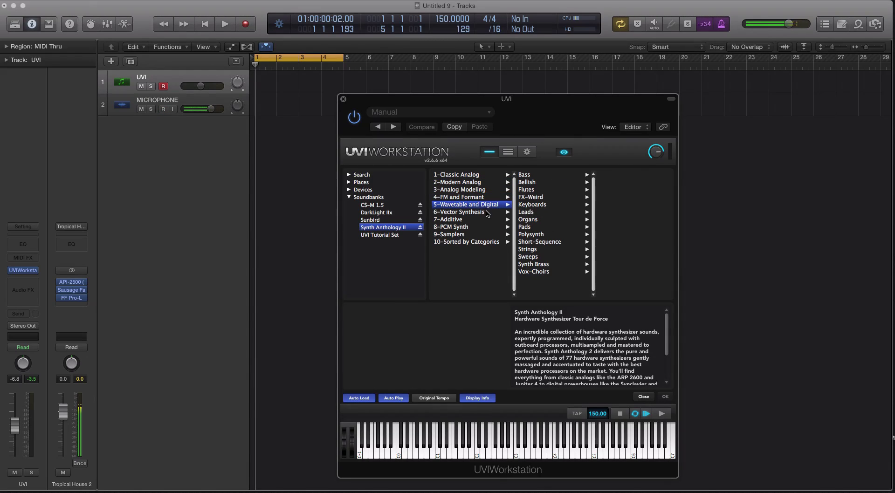
left_click(488, 214)
left_click(481, 220)
left_click(477, 228)
left_click(479, 241)
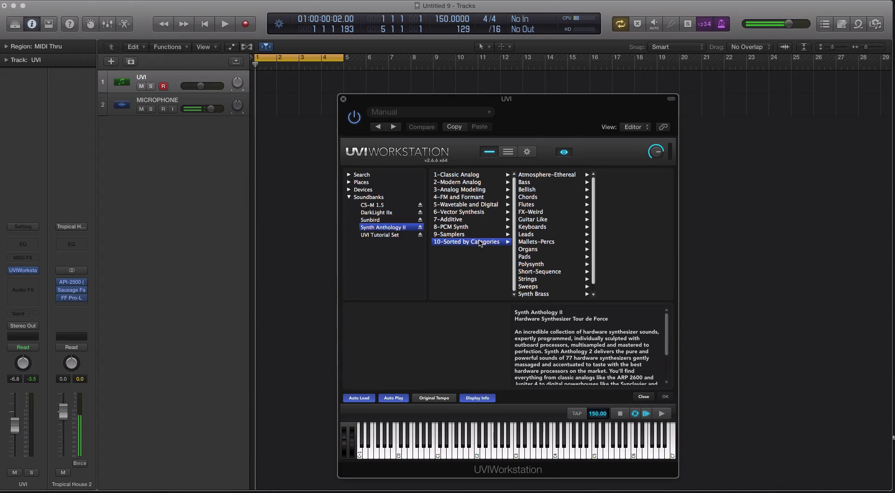
Read the Synth Anthology II description and highlight its mention of 77 hardware synthesizers.
scroll(624, 328, "down", 4)
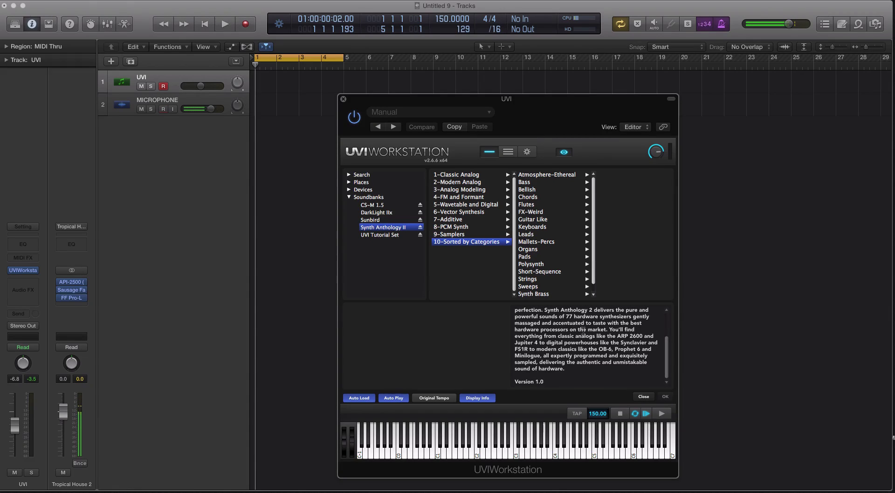
scroll(553, 329, "up", 1)
mouse_move(552, 329)
left_mouse_down()
mouse_move(531, 322)
mouse_move(553, 322)
left_mouse_up()
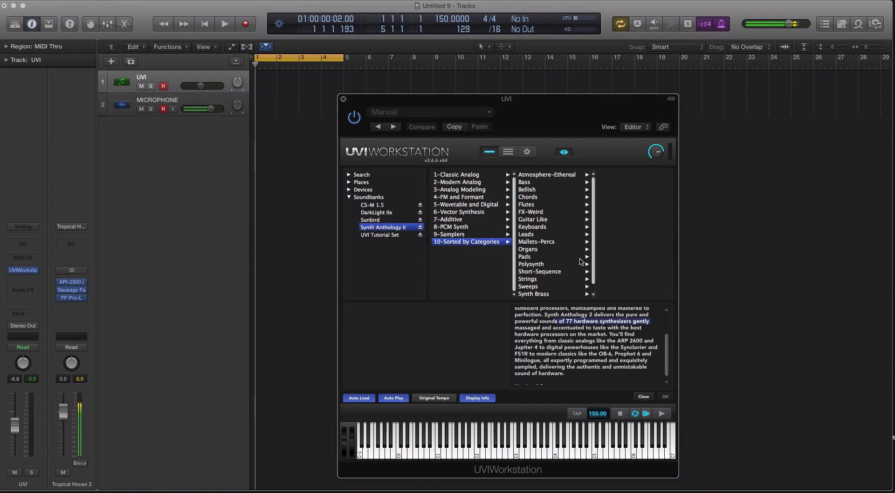
Review the subcategories of Classic Analog, Modern Analog, Analog Modeling, and FM and Formant in turn.
left_click(462, 175)
left_click(470, 182)
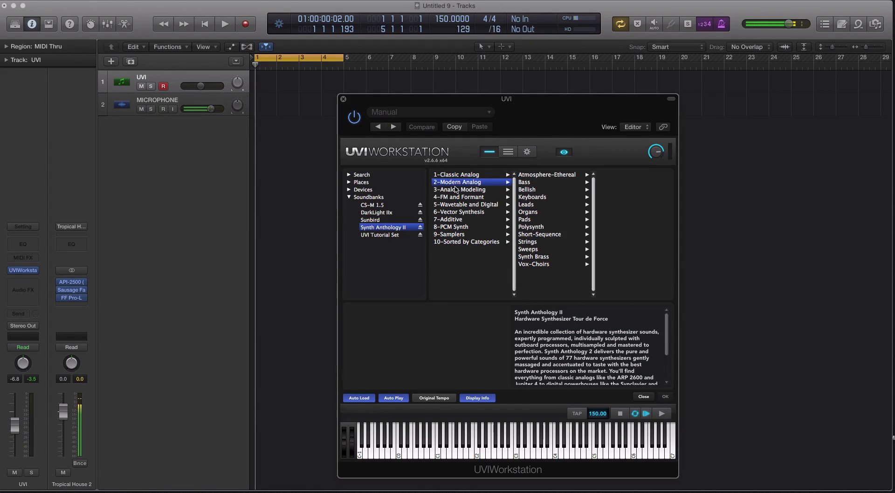
left_click(467, 191)
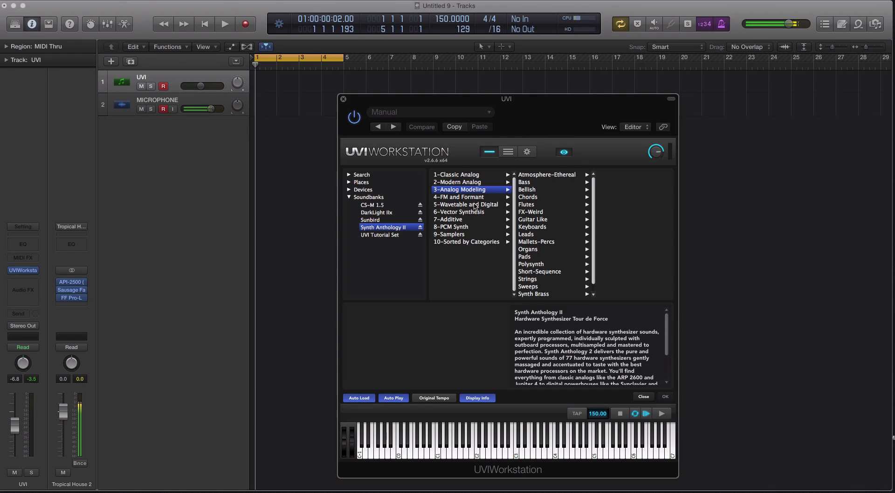
left_click(473, 199)
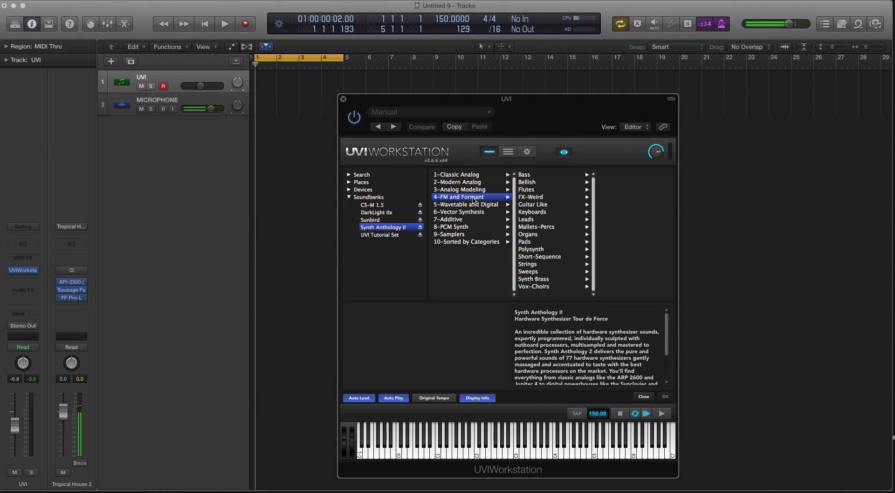
Load the JP8-Warm Ambient preset from the Atmosphere-Ethereal group of 1-Classic Analog.
left_click(468, 176)
left_click(520, 175)
double_click(607, 175)
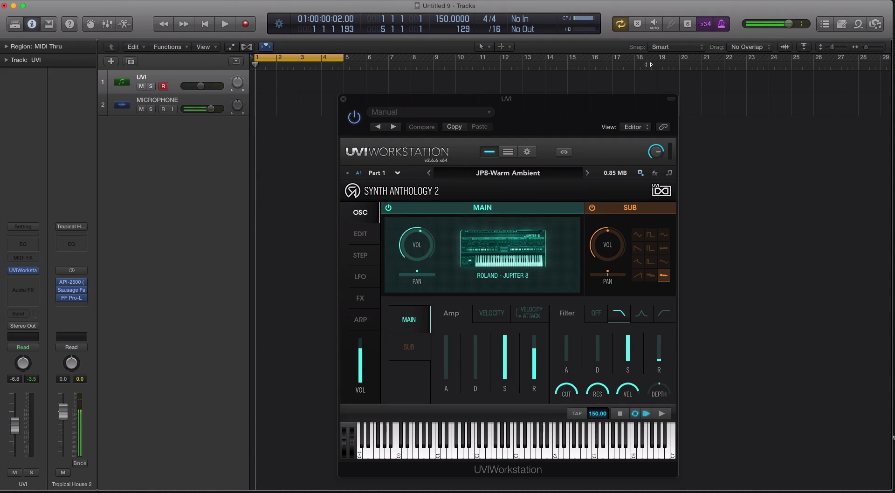
left_click(762, 4)
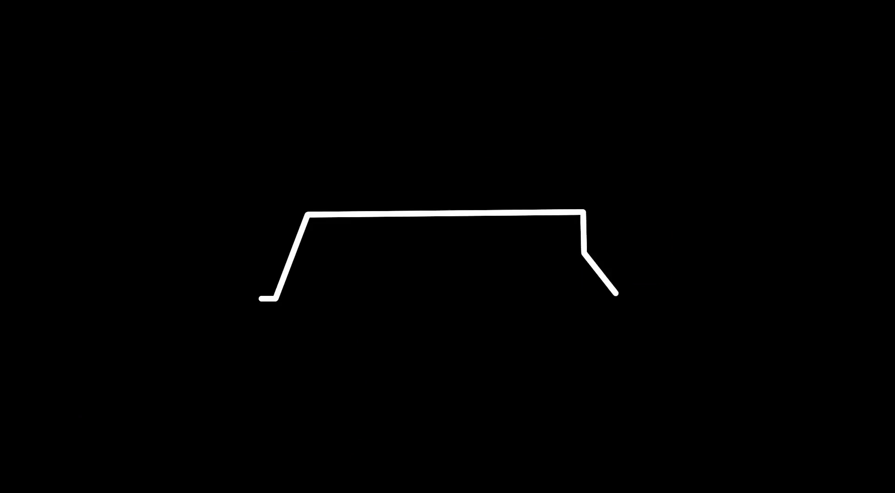